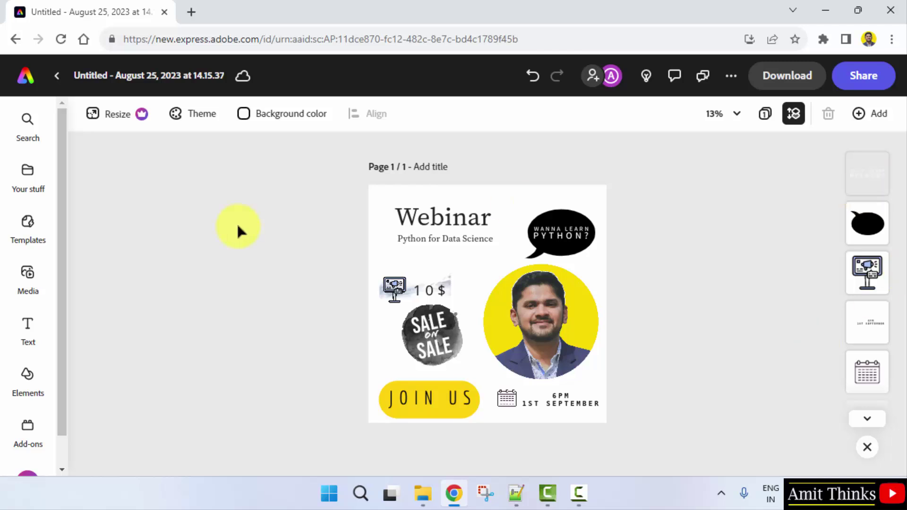
# Select the circular portrait photo on the webinar poster
pyautogui.click(571, 316)
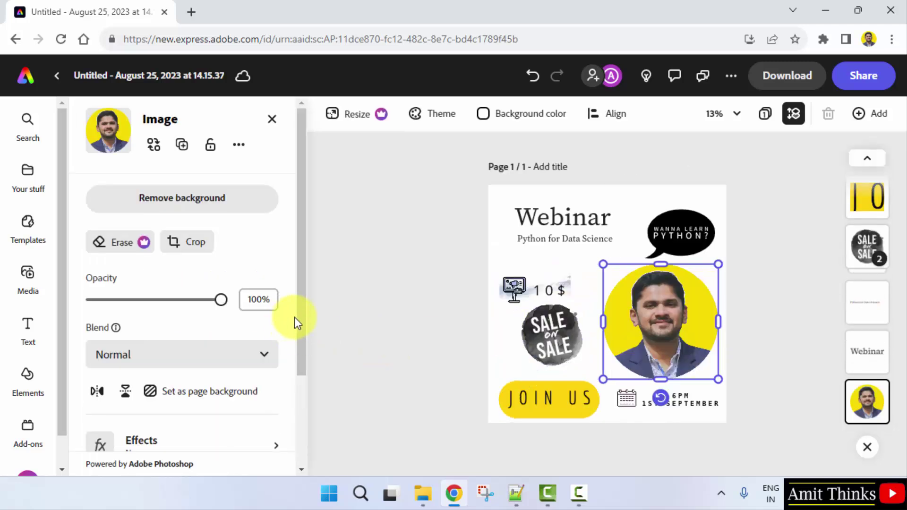
pyautogui.moveTo(304, 359); pyautogui.dragTo(299, 436)
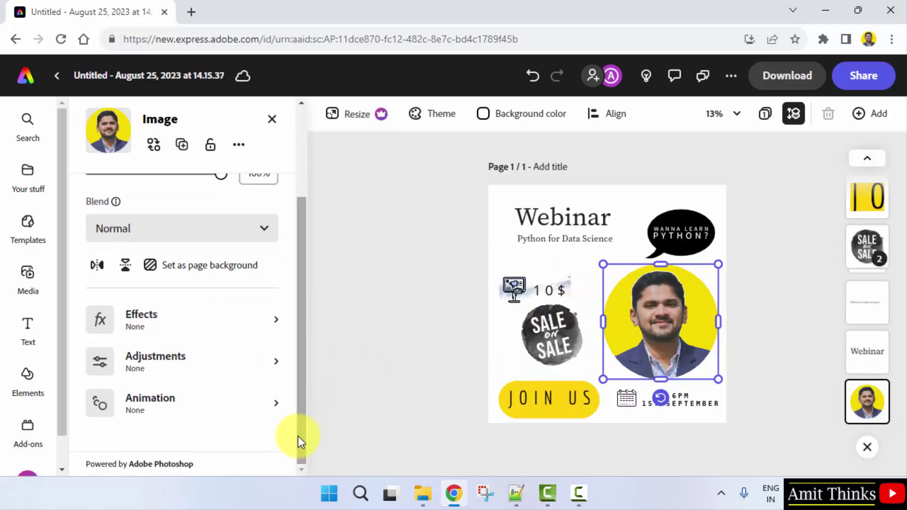
# Set the portrait photo's Brightness to 6 in Adjustments, then deselect and recheck it
pyautogui.click(223, 363)
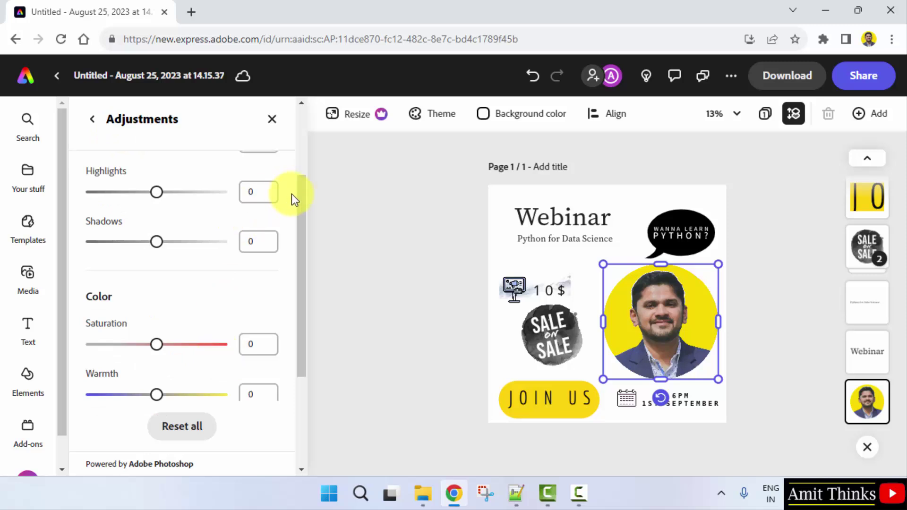
pyautogui.moveTo(298, 188); pyautogui.dragTo(306, 125)
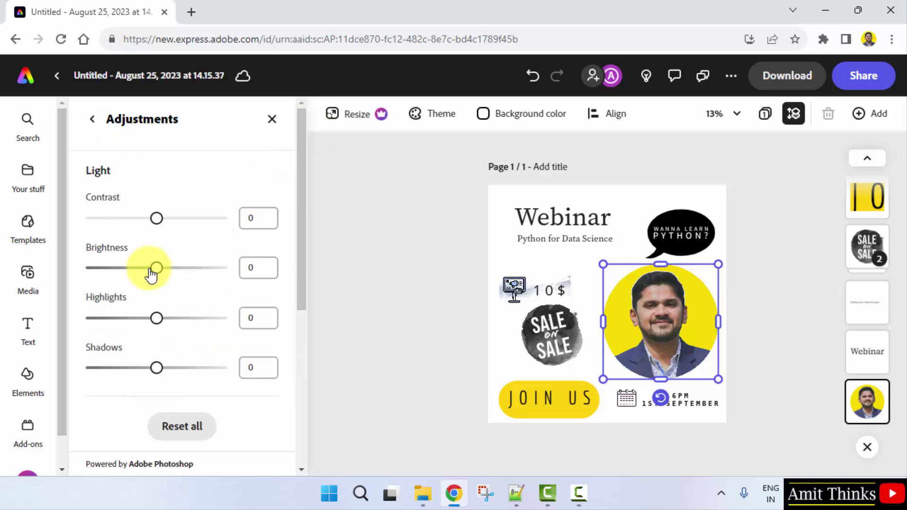
pyautogui.moveTo(155, 274)
pyautogui.mouseDown()
pyautogui.moveTo(202, 277)
pyautogui.moveTo(144, 278)
pyautogui.moveTo(163, 278)
pyautogui.mouseUp()
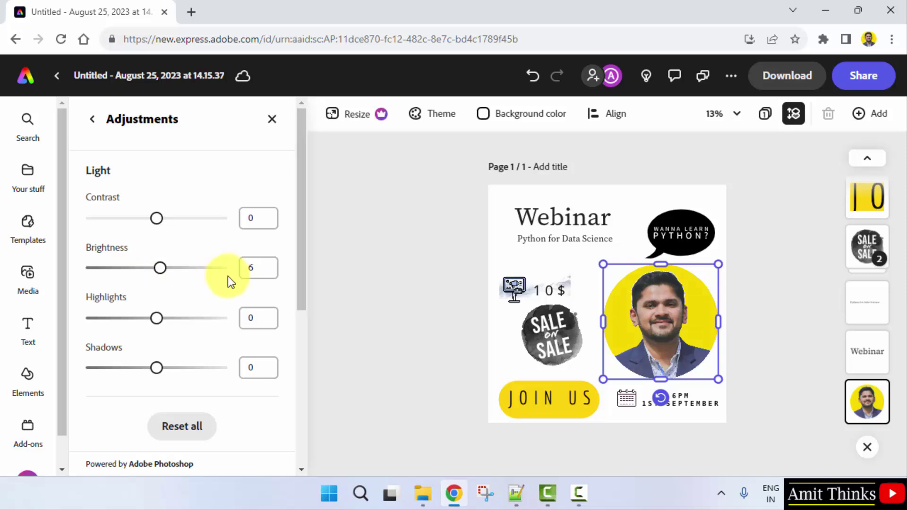
pyautogui.click(391, 295)
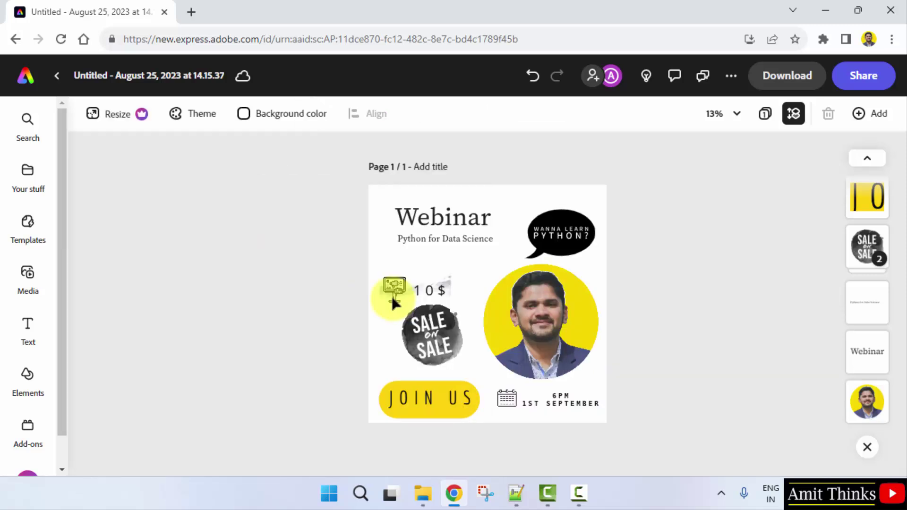
pyautogui.click(532, 342)
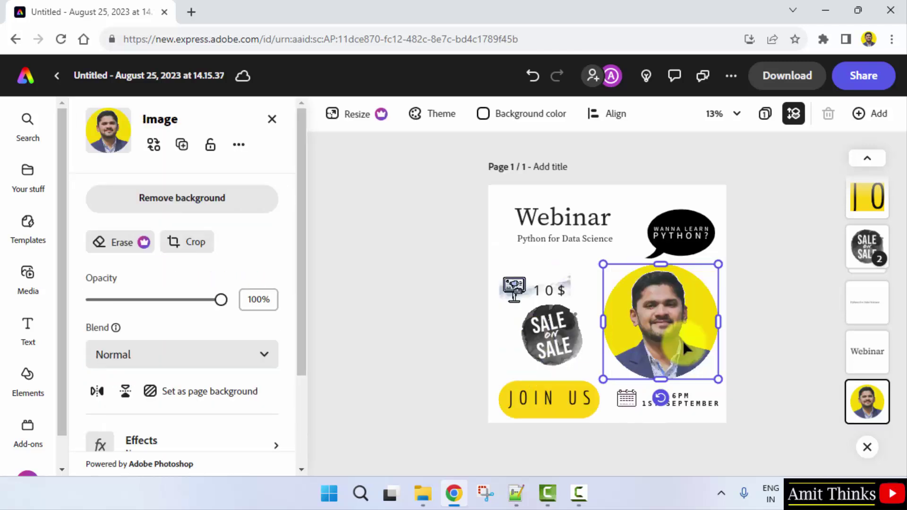
pyautogui.click(777, 345)
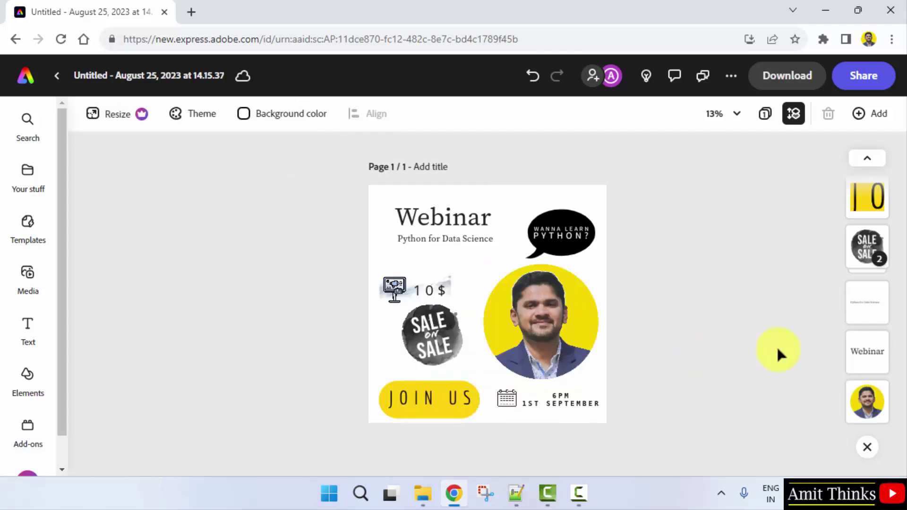